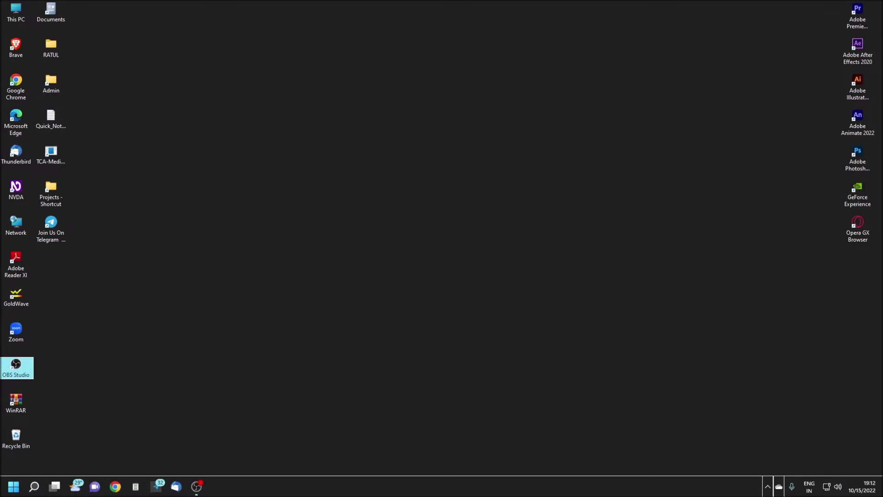
- Launch PowerPoint from Start search into a blank presentation, start NVDA, and maximize the window
key(super)
text(poiwer)
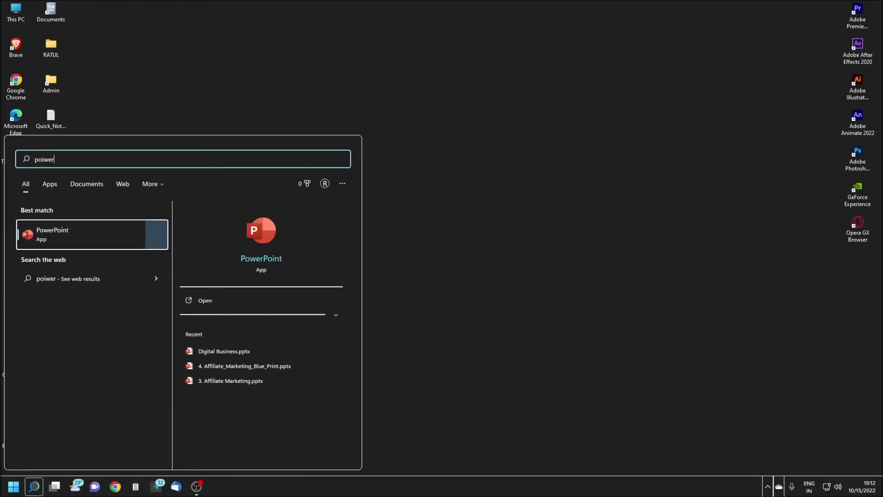
key(Return)
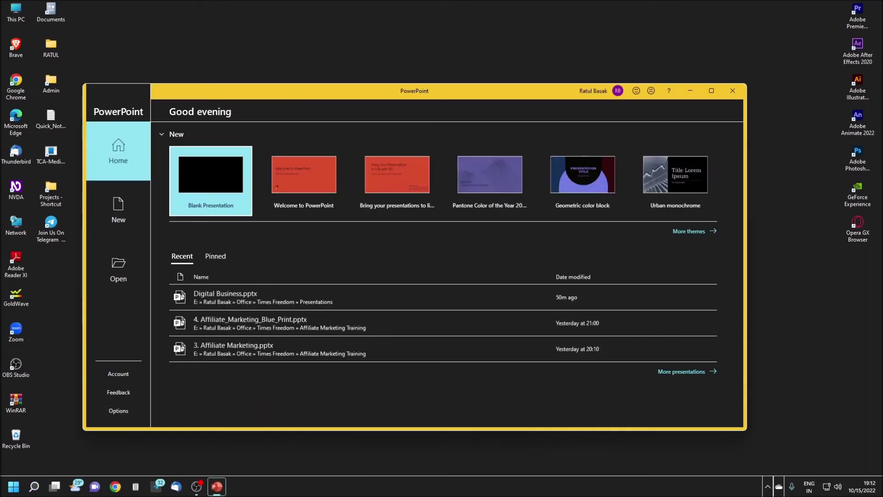
key(Return)
key(ctrl+alt+n)
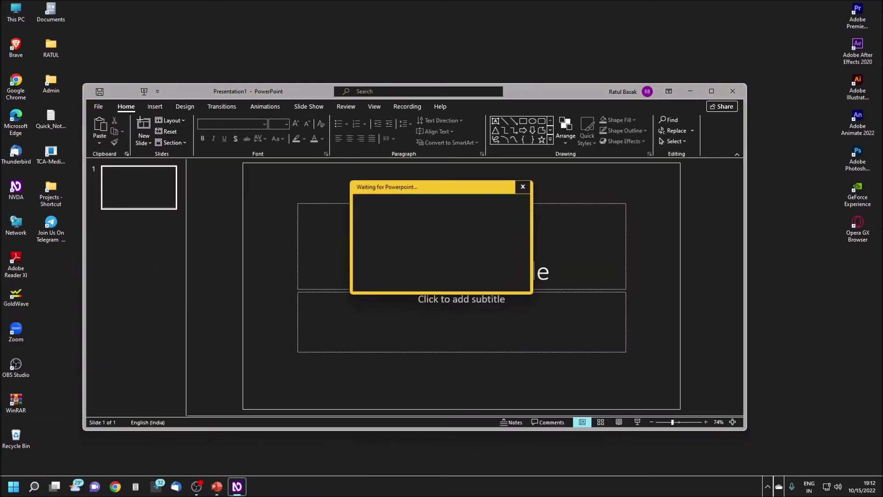
key(super+Up)
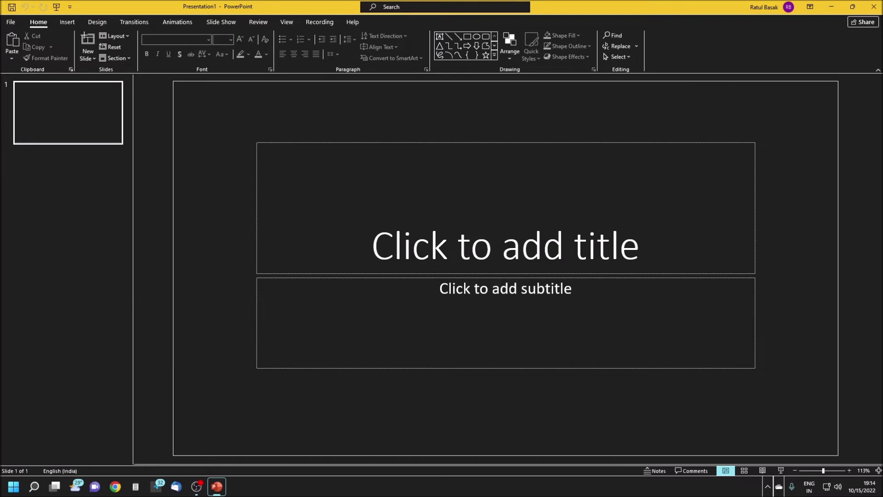
- Type 'Computer Calss' as the title slide's title
click(506, 245)
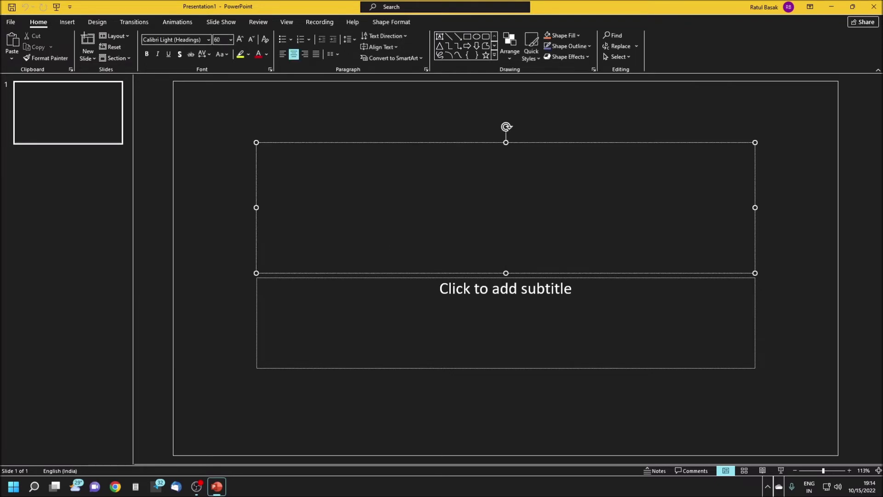
text(Computer)
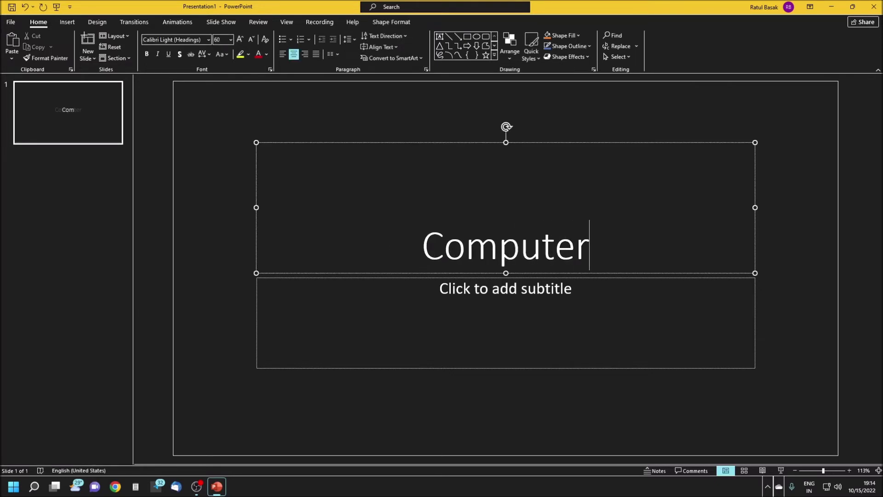
text( Calss)
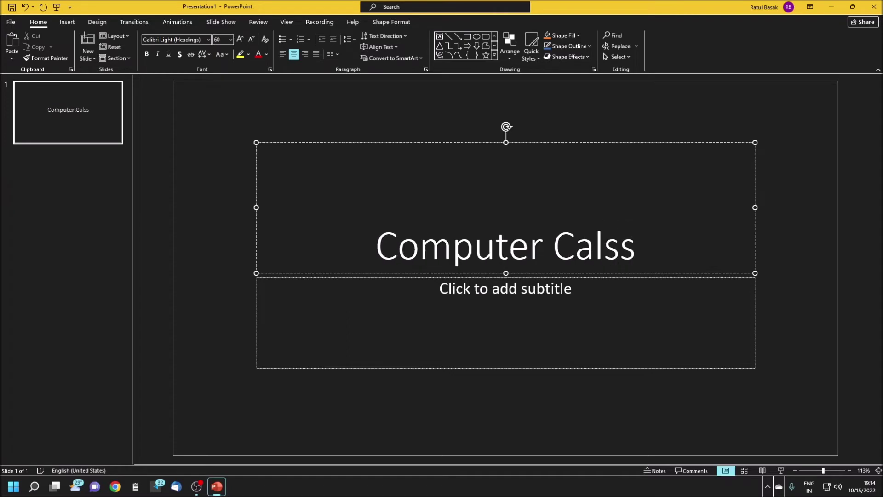
key(Escape)
- Enter 'Accessible Computing' in the subtitle placeholder
key(Tab)
key(Return)
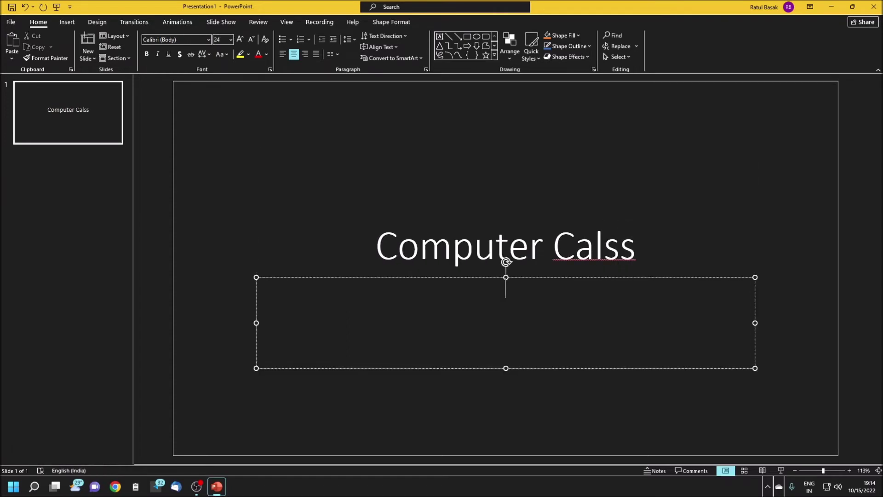
text(Acces)
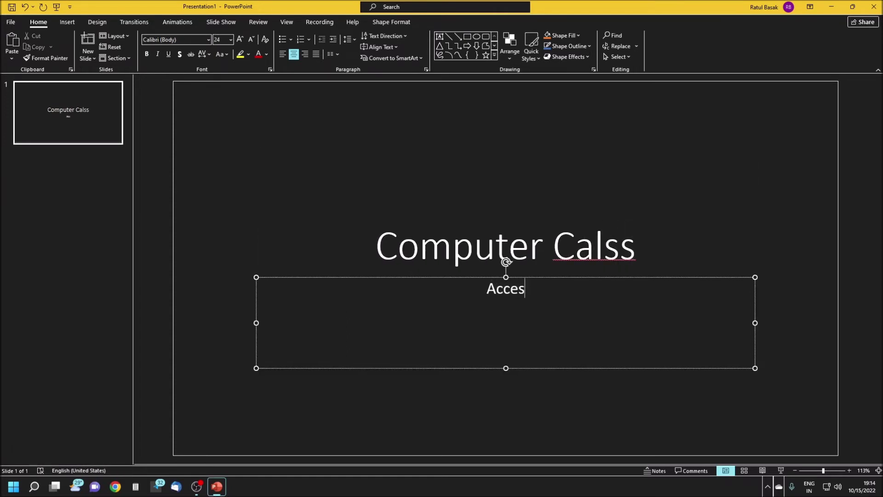
text(sible Computing)
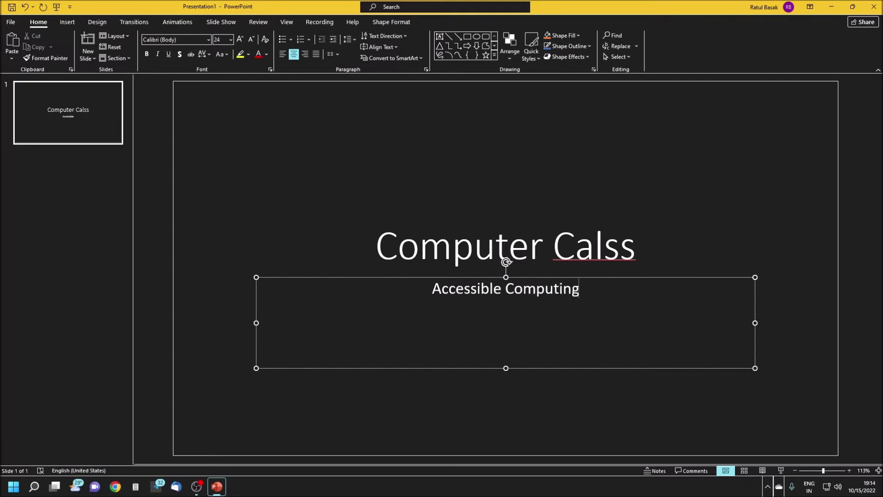
key(Escape)
key(Escape)
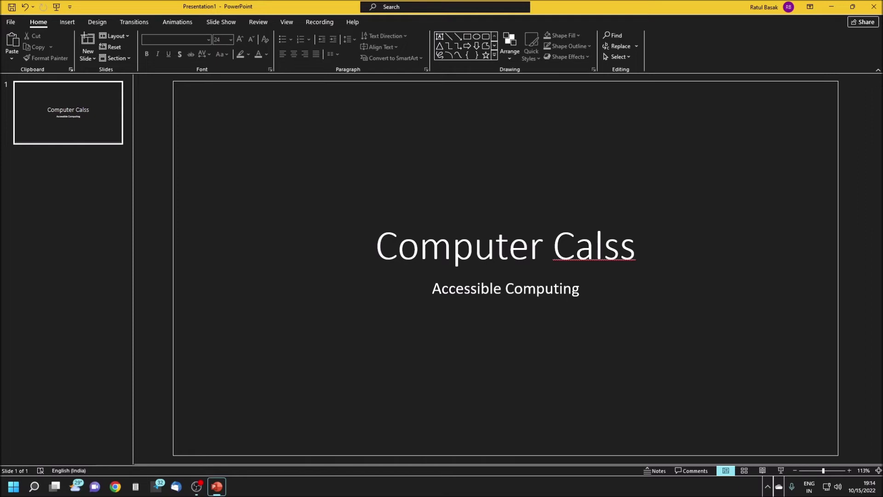
- Undo the last change and turn on the Notes pane beneath the title slide
key(ctrl+z)
key(Tab)
key(Return)
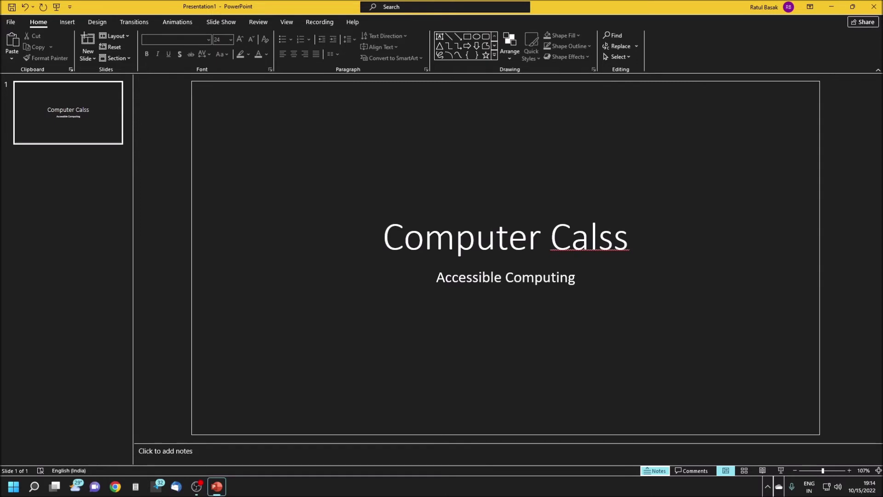
key(alt)
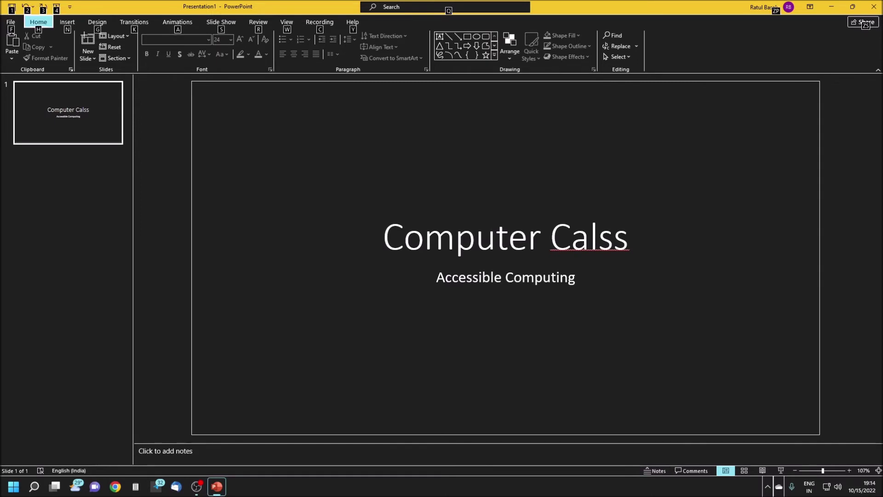
key(F6)
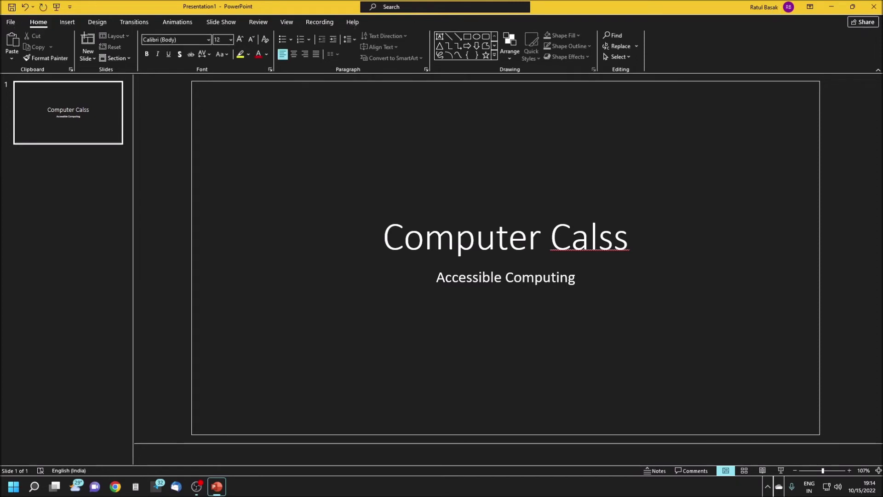
key(F6)
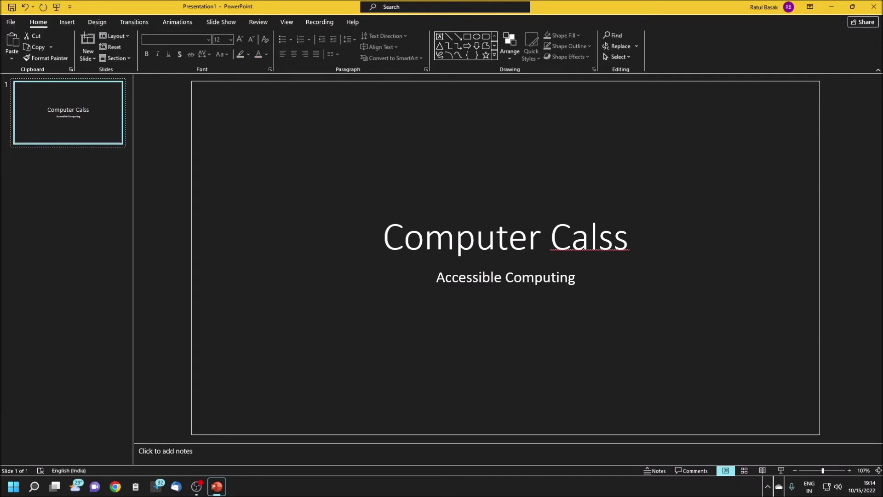
- Type the note 'This Computer Tutorial is only for visually impaired users.', correcting a typo
key(shift+F6)
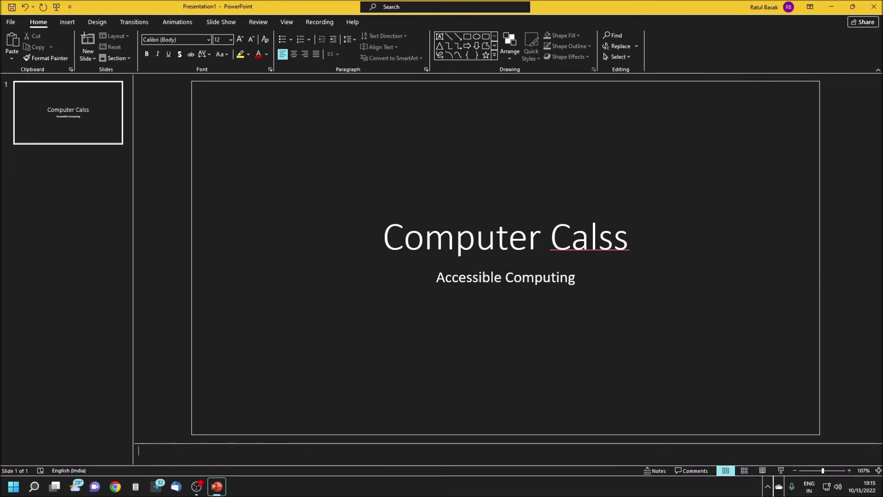
text(This Compute)
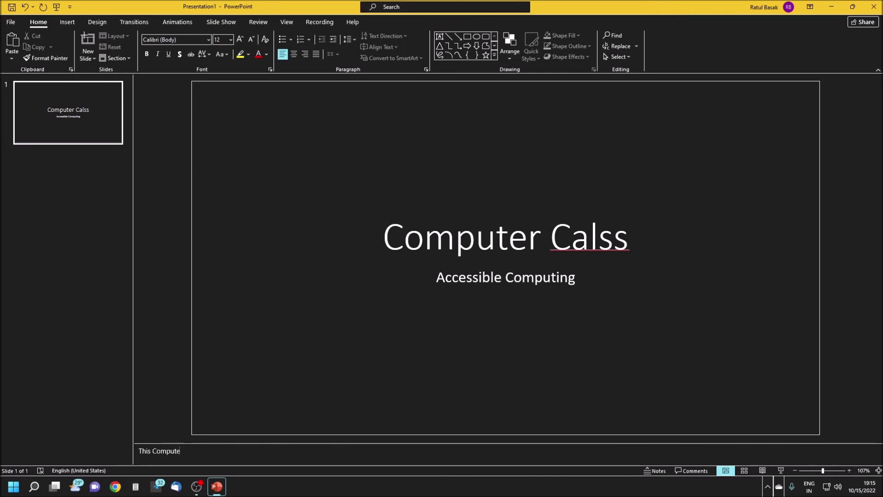
text(r Tutorial is only for vi)
key(BackSpace)
key(BackSpace)
text(visu)
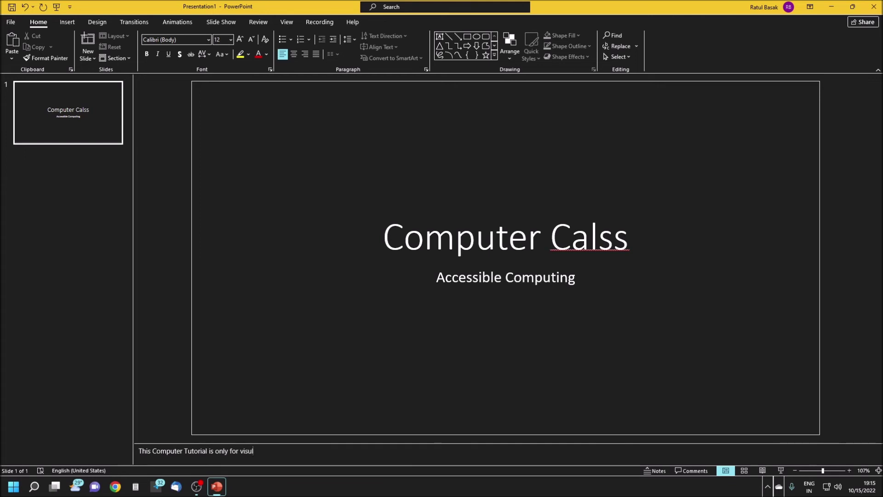
text(ally im)
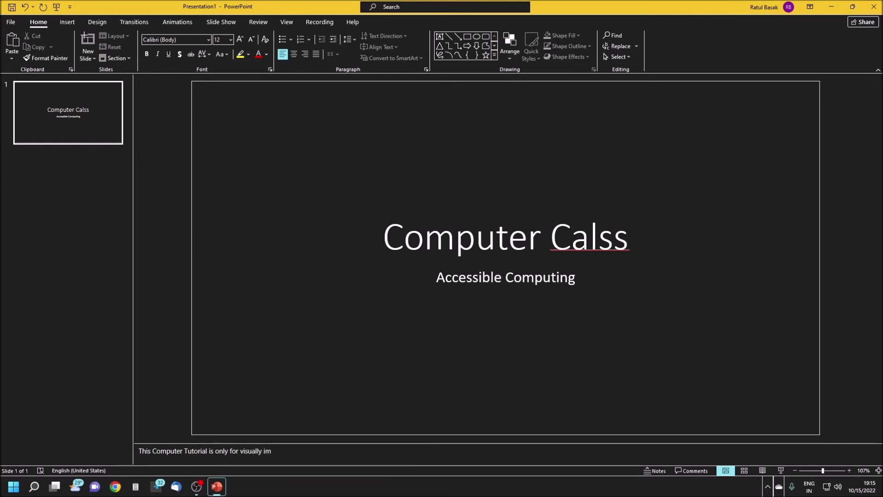
text(paired )
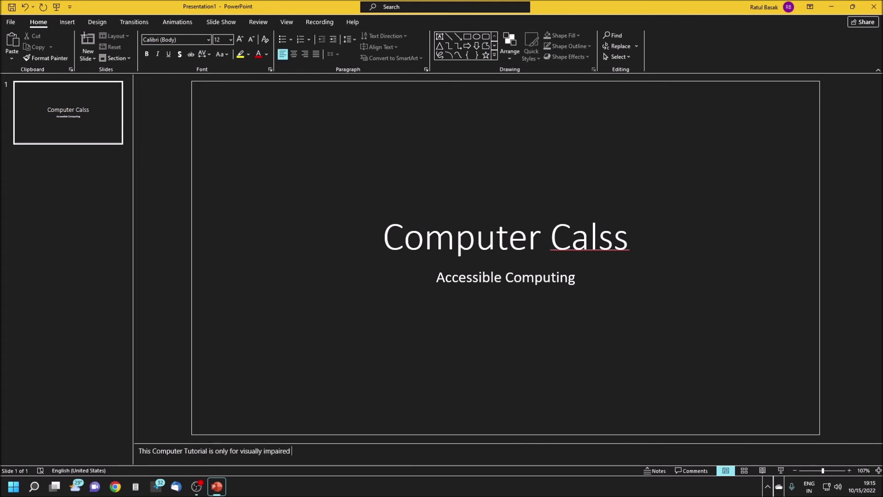
text(users.)
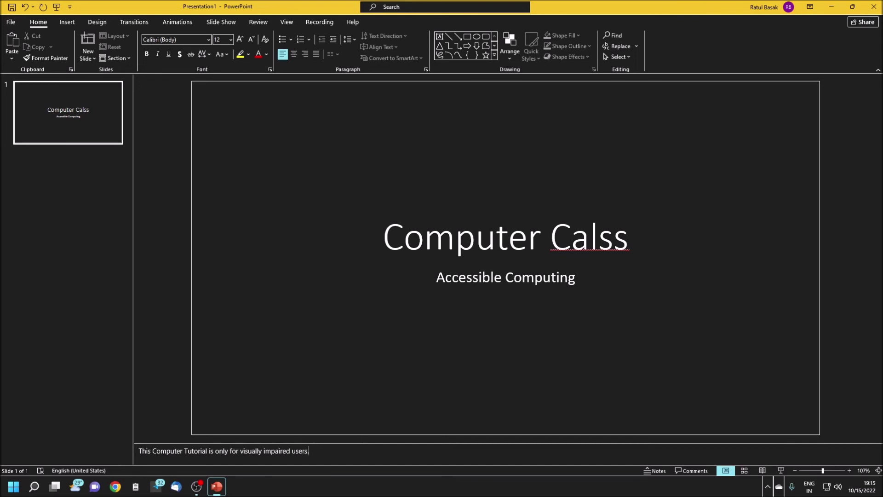
key(F6)
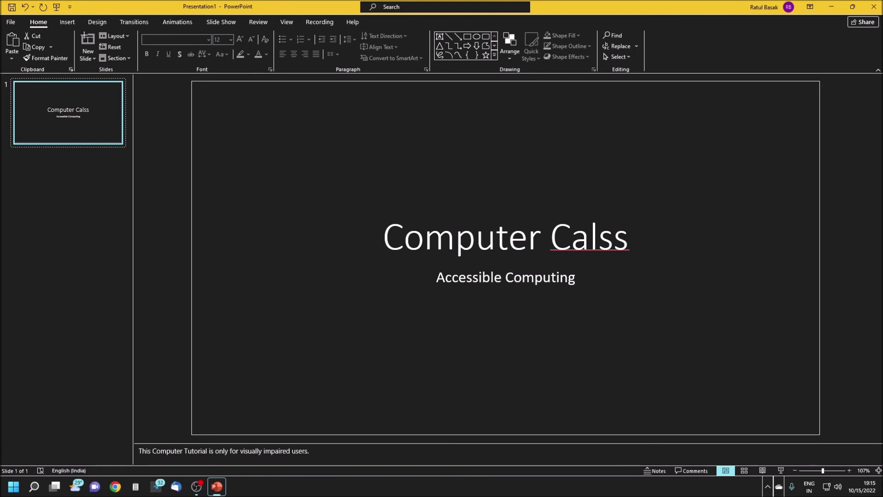
key(F6)
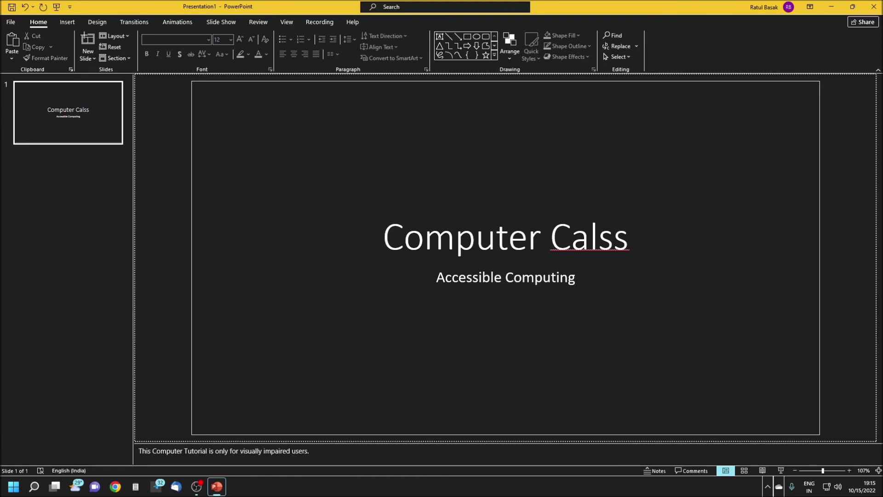